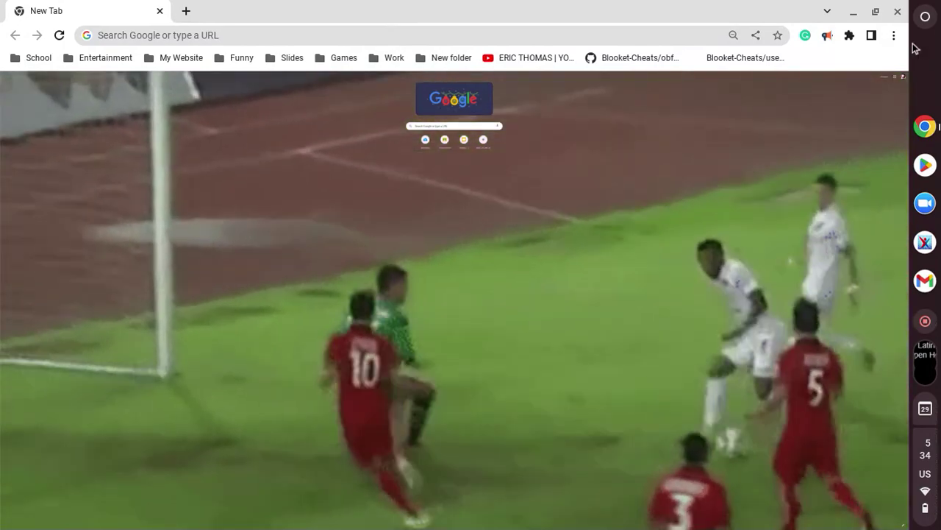
# Step: Open Chrome's Privacy and security > Security settings and scroll down to the Advanced options
pyautogui.click(893, 36)
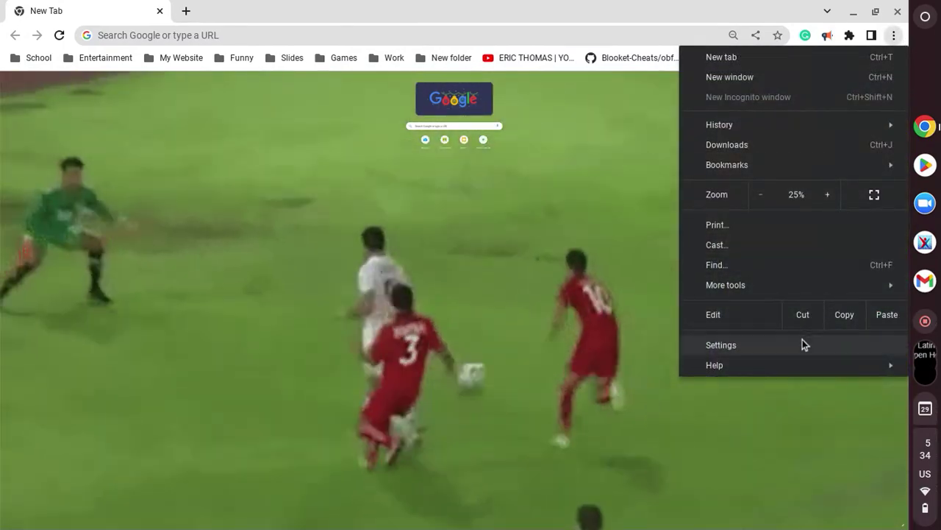
pyautogui.click(801, 343)
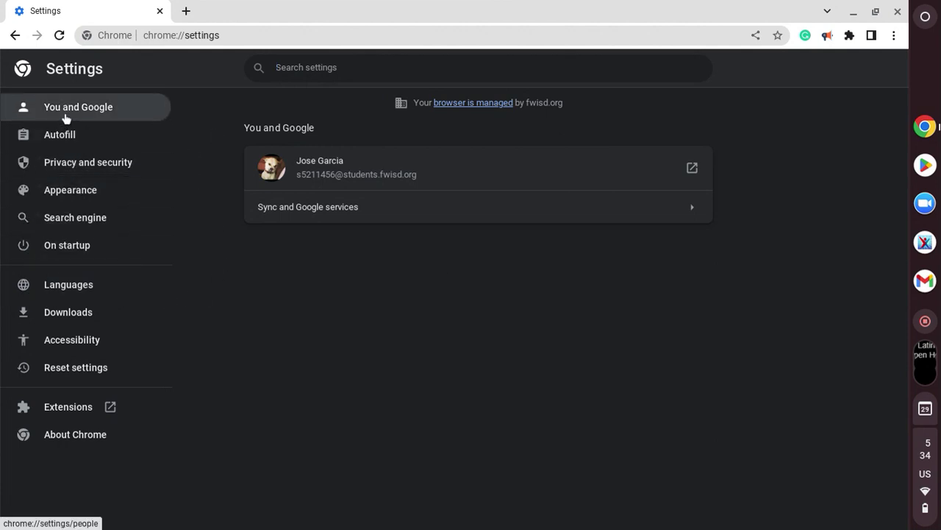
pyautogui.click(72, 169)
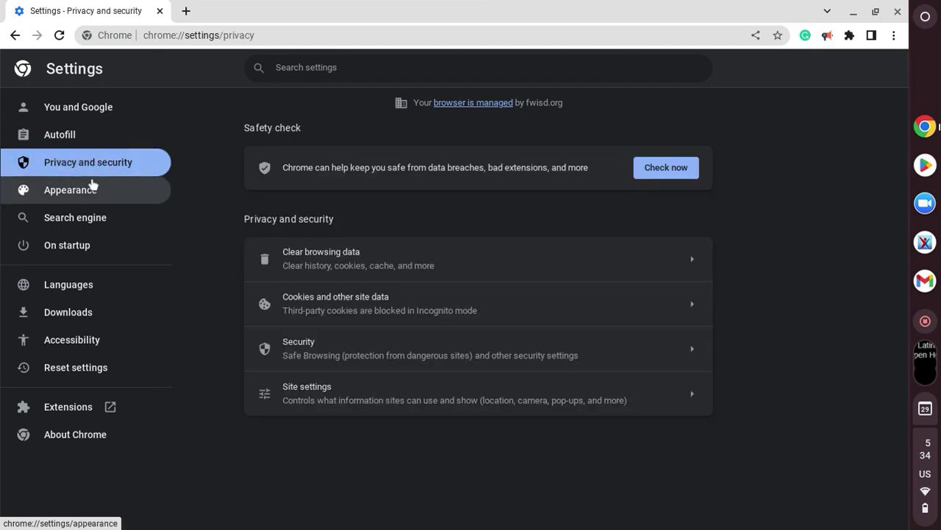
pyautogui.click(291, 353)
pyautogui.scroll(-2, 321, 348)
pyautogui.scroll(-2, 321, 348)
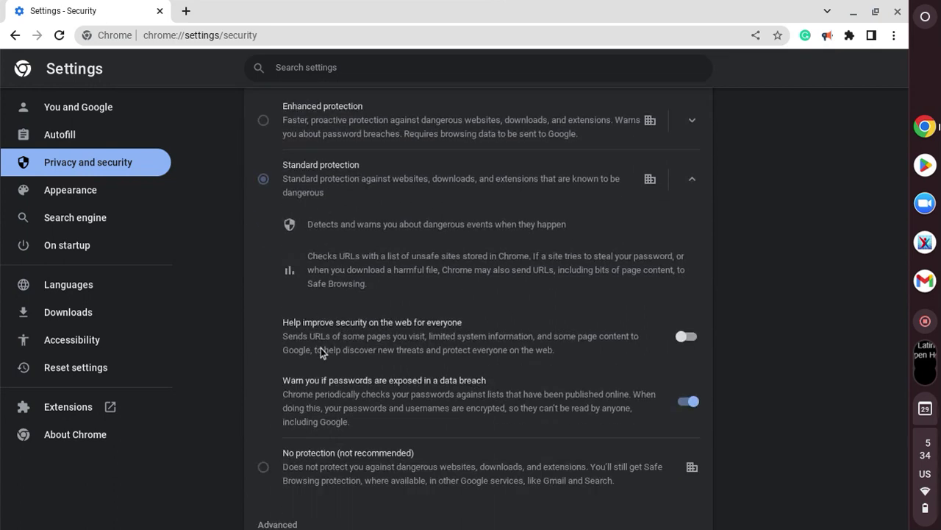
pyautogui.scroll(-1, 320, 348)
pyautogui.scroll(-3, 321, 348)
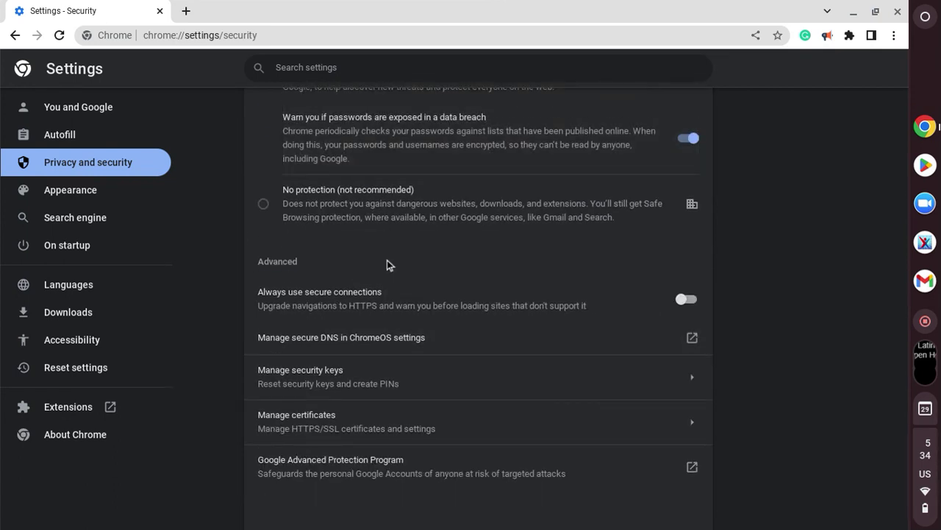
# Step: Open Manage certificates, glance at the Authorities list, then leave for the You and Google settings
pyautogui.click(522, 435)
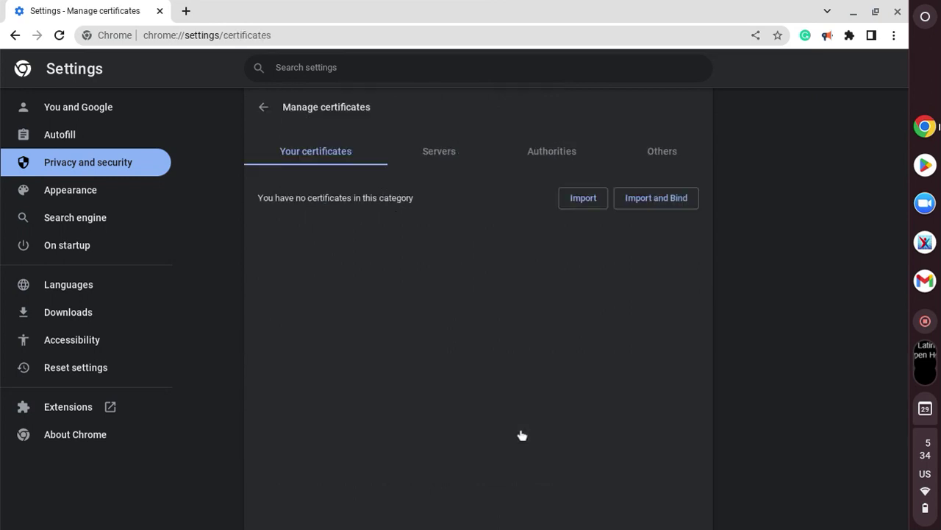
pyautogui.click(535, 151)
pyautogui.click(345, 151)
pyautogui.click(264, 107)
pyautogui.click(128, 120)
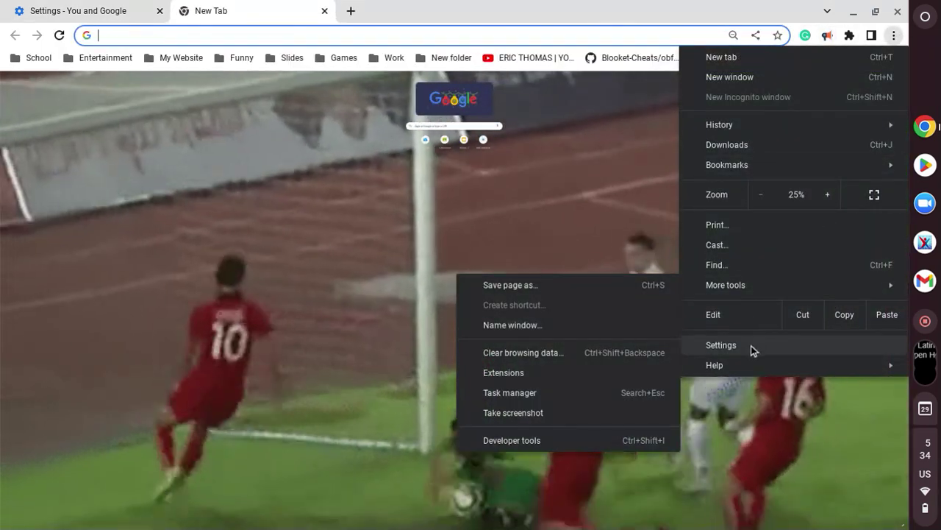
# Step: Return to the Settings tab and reopen Manage certificates via Privacy and security > Security
pyautogui.click(751, 345)
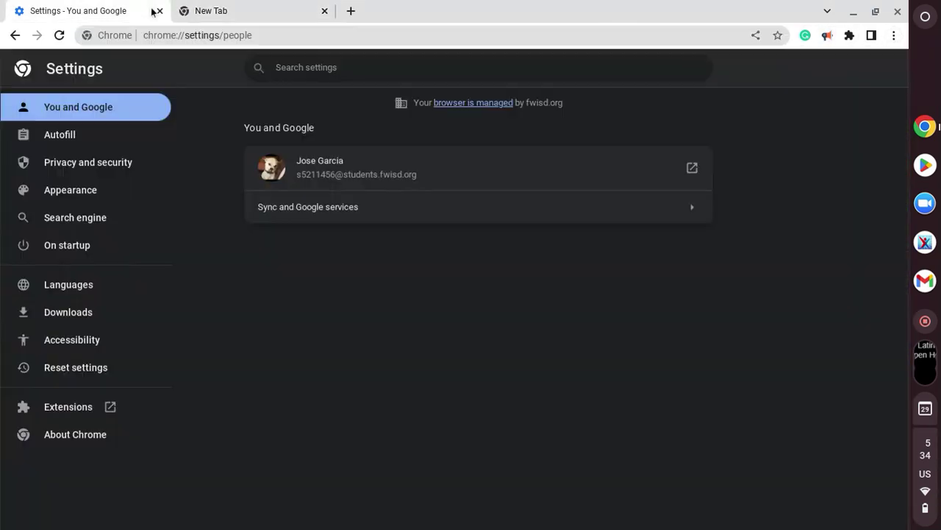
pyautogui.click(127, 166)
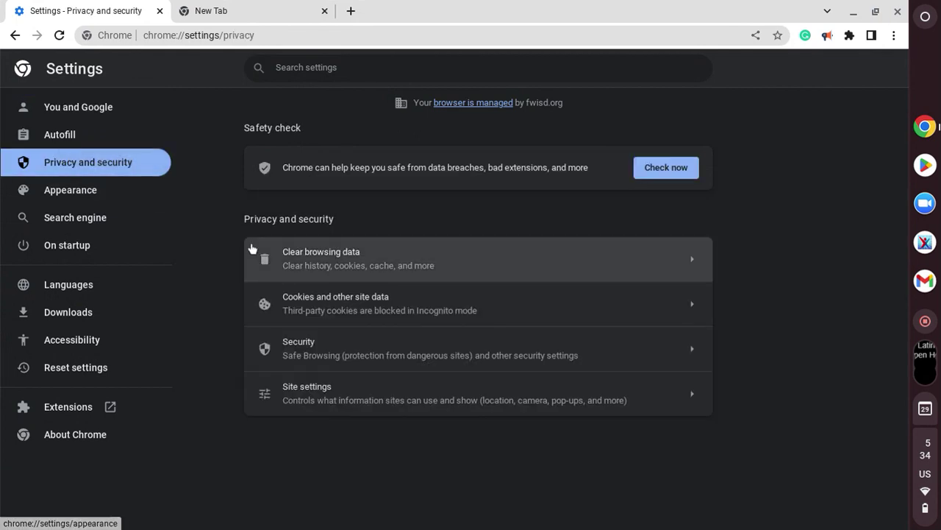
pyautogui.click(397, 344)
pyautogui.scroll(-3, 434, 327)
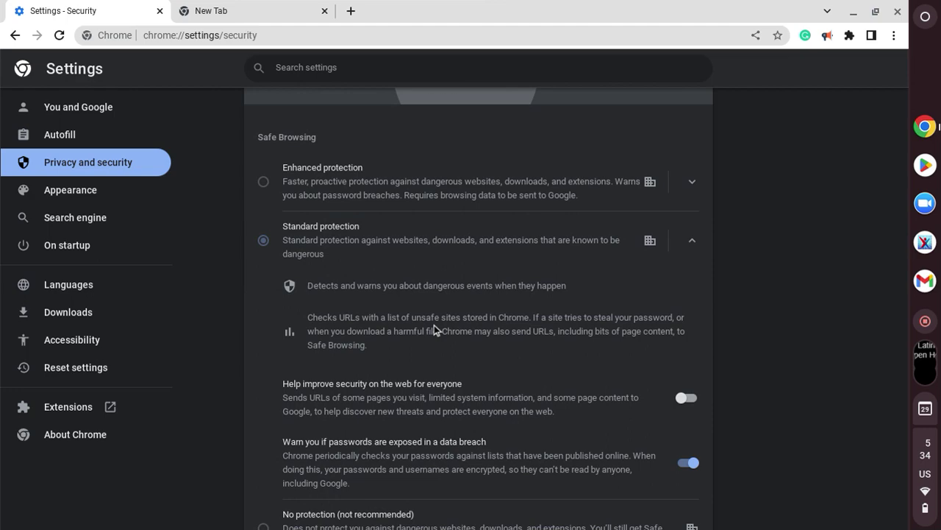
pyautogui.scroll(-4, 434, 327)
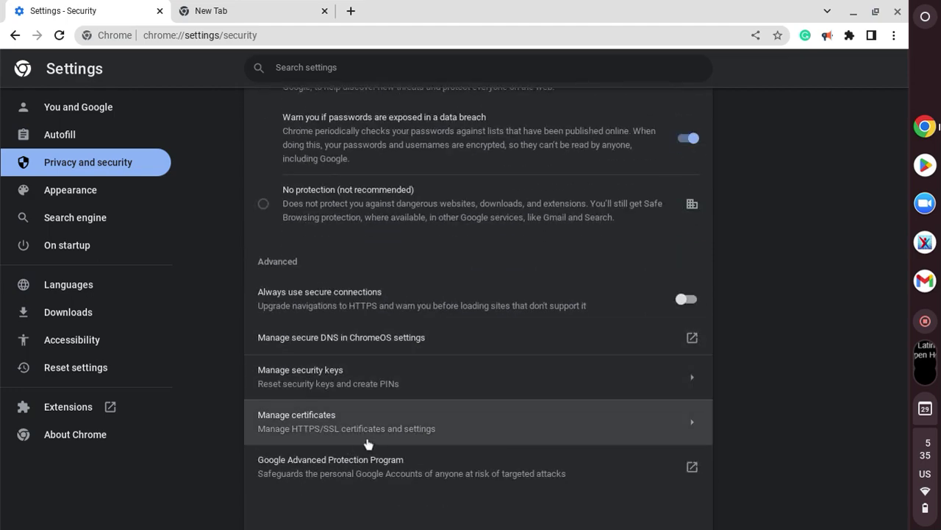
pyautogui.click(316, 428)
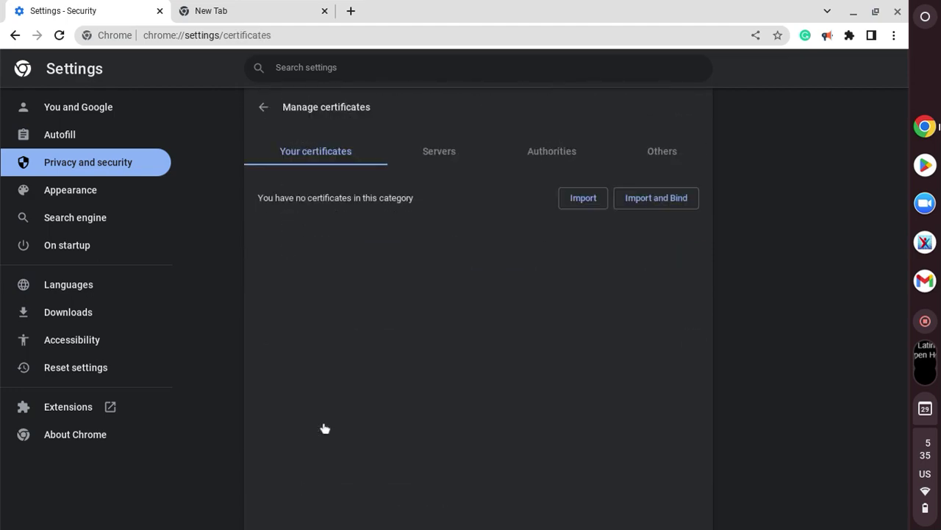
# Step: Show the Authorities list and scroll through it to locate org-Amazon
pyautogui.click(563, 150)
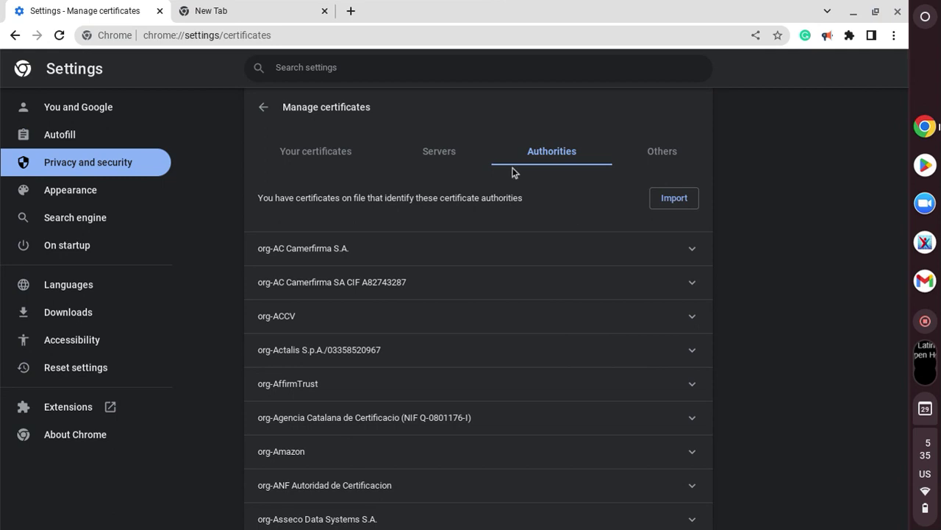
pyautogui.scroll(-1, 512, 171)
pyautogui.scroll(-2, 512, 171)
pyautogui.scroll(-2, 513, 172)
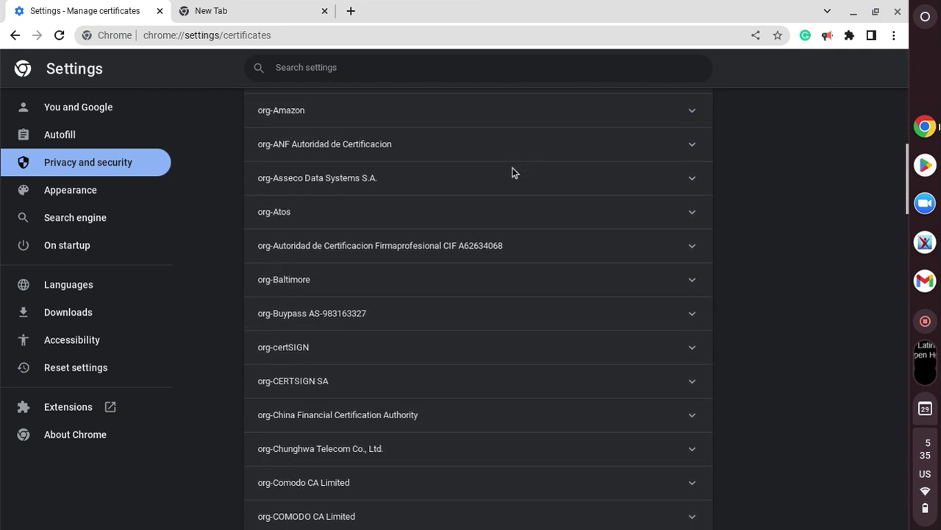
pyautogui.scroll(-1, 512, 171)
pyautogui.scroll(-1, 513, 172)
pyautogui.scroll(-1, 513, 171)
pyautogui.scroll(-1, 512, 171)
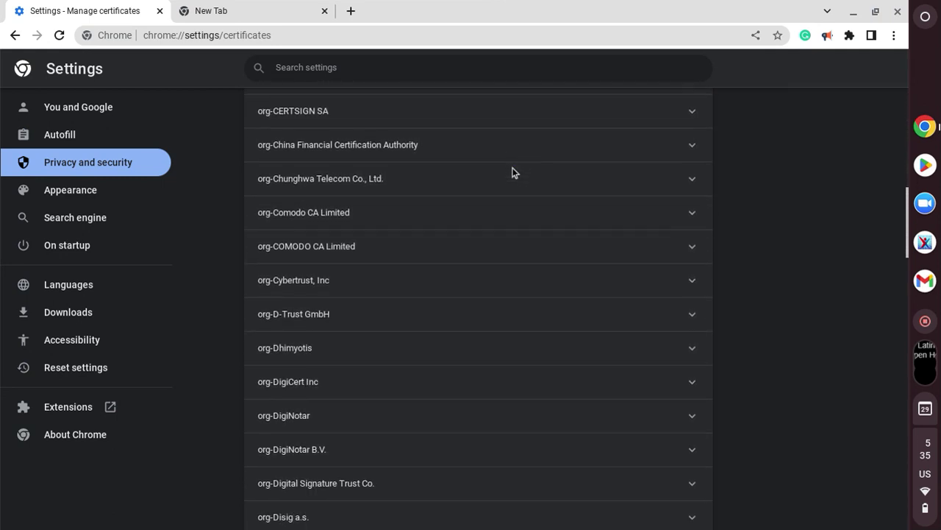
pyautogui.scroll(-1, 513, 172)
pyautogui.scroll(-2, 513, 172)
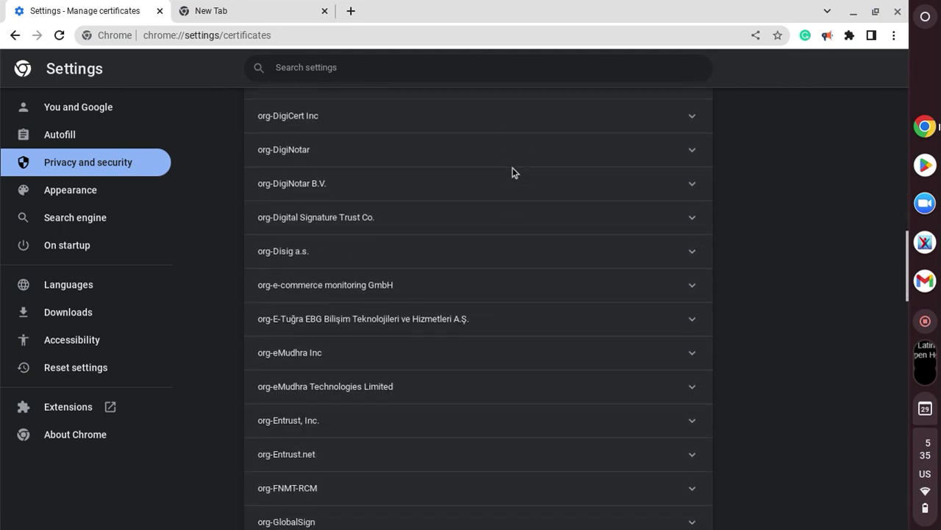
pyautogui.scroll(-1, 513, 171)
pyautogui.scroll(-1, 513, 172)
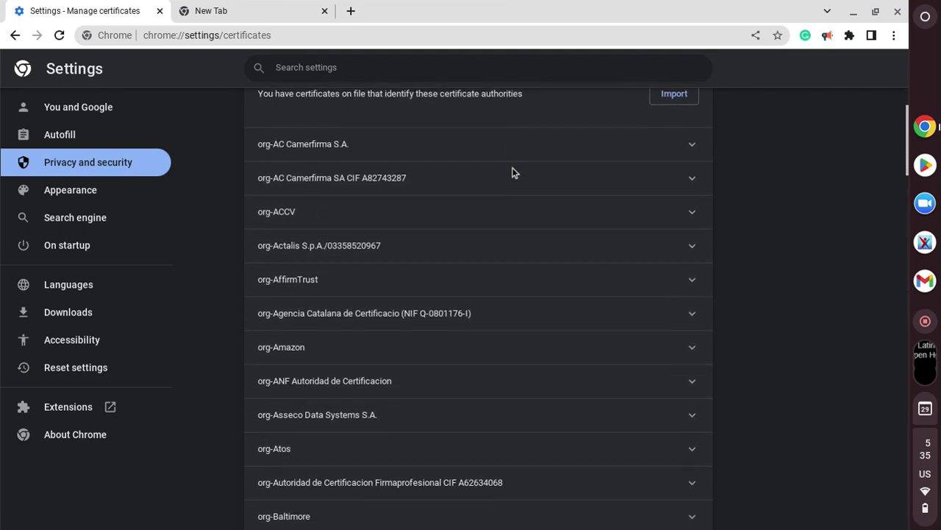
pyautogui.scroll(-1, 513, 171)
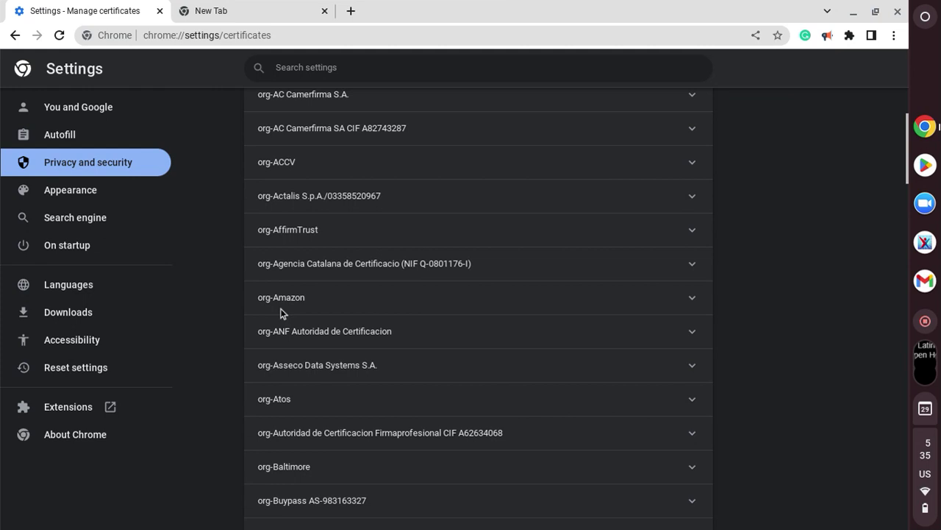
# Step: Expand org-Amazon to reveal its four Amazon Root CA certificates
pyautogui.click(691, 305)
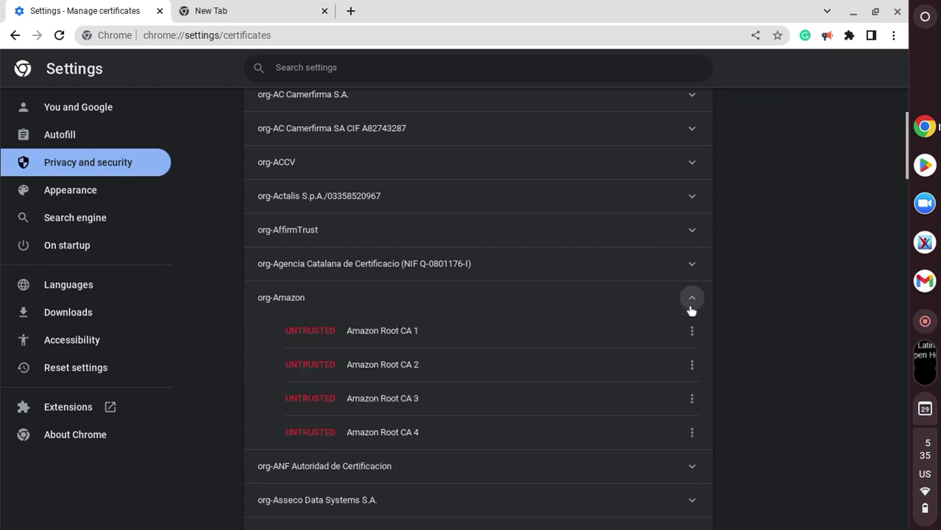
pyautogui.click(692, 335)
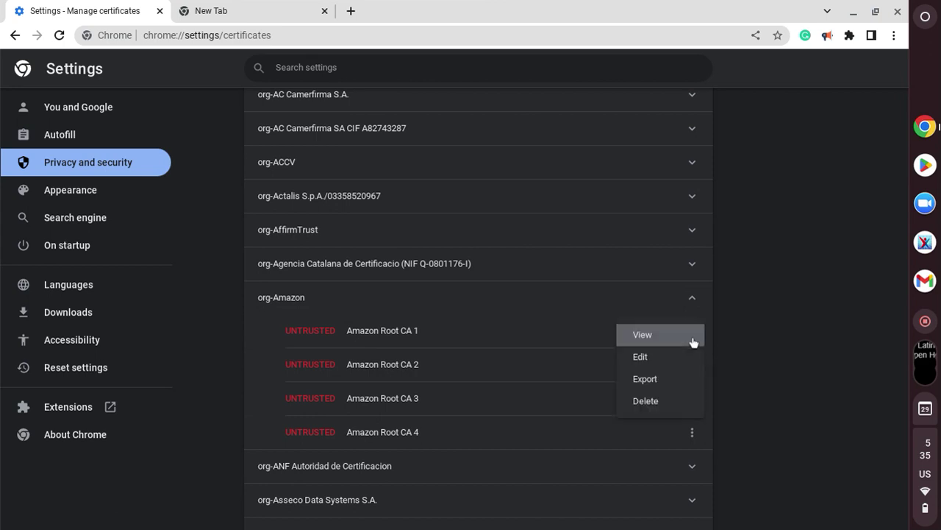
pyautogui.click(800, 322)
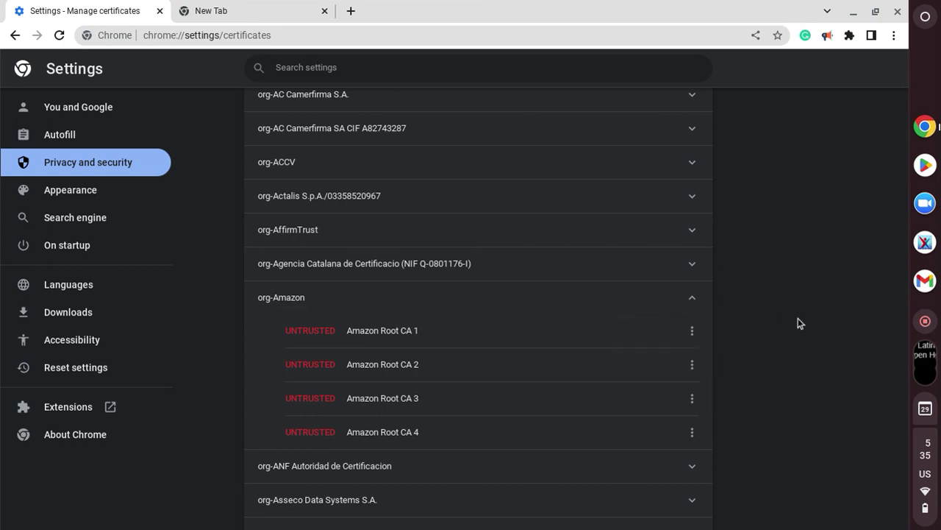
pyautogui.moveTo(268, 327); pyautogui.dragTo(372, 456)
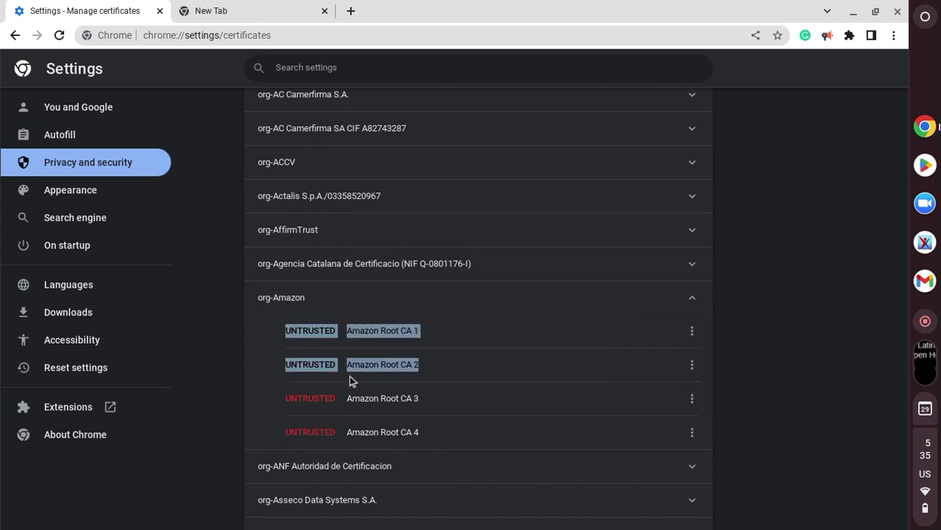
pyautogui.click(388, 379)
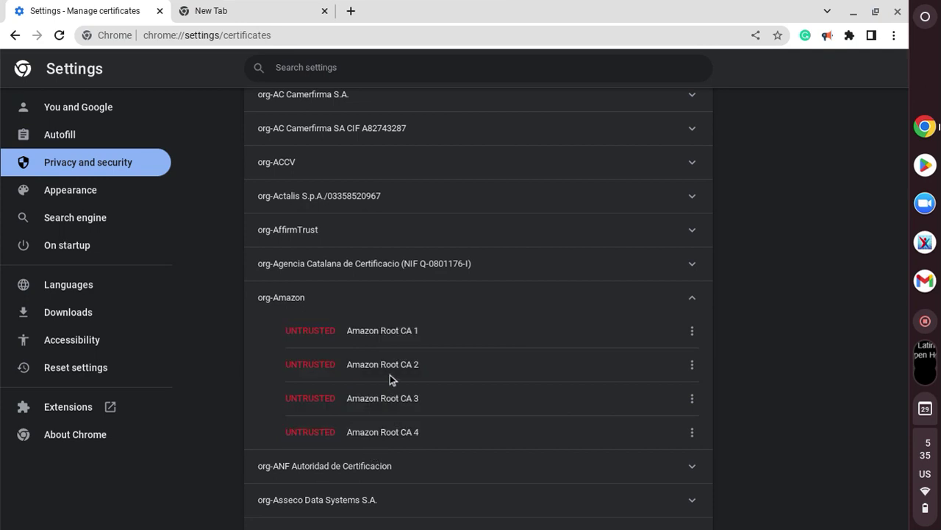
# Step: Edit Amazon Root CA 1's trust, leaving all trust boxes unchecked, and confirm with OK
pyautogui.click(692, 330)
pyautogui.click(694, 356)
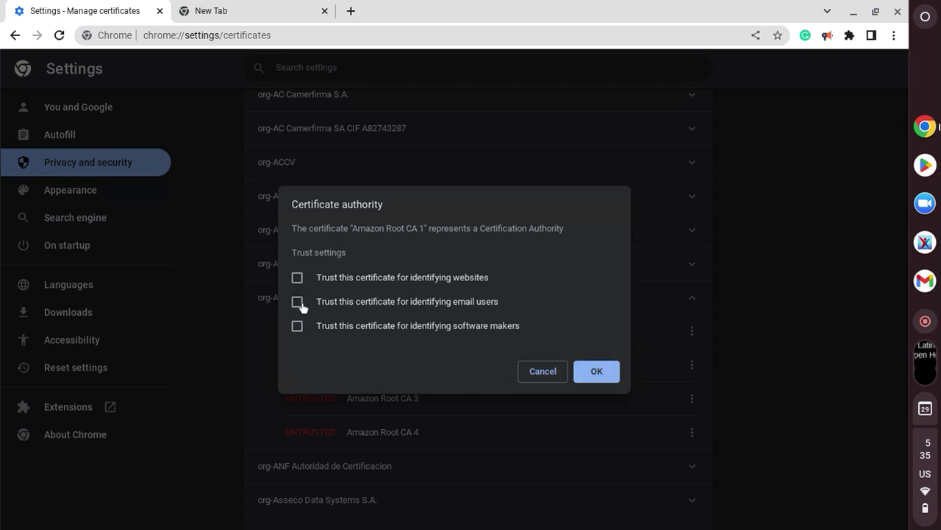
pyautogui.click(599, 374)
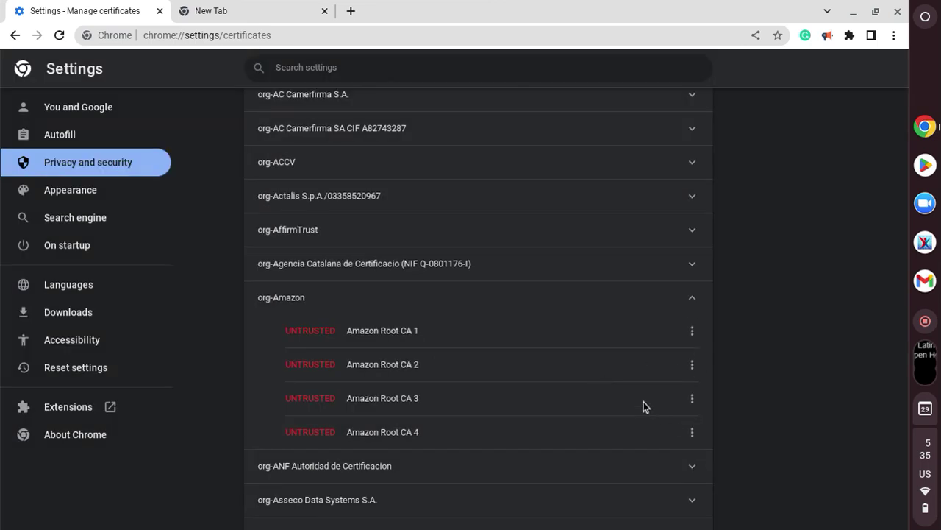
pyautogui.scroll(-1, 643, 402)
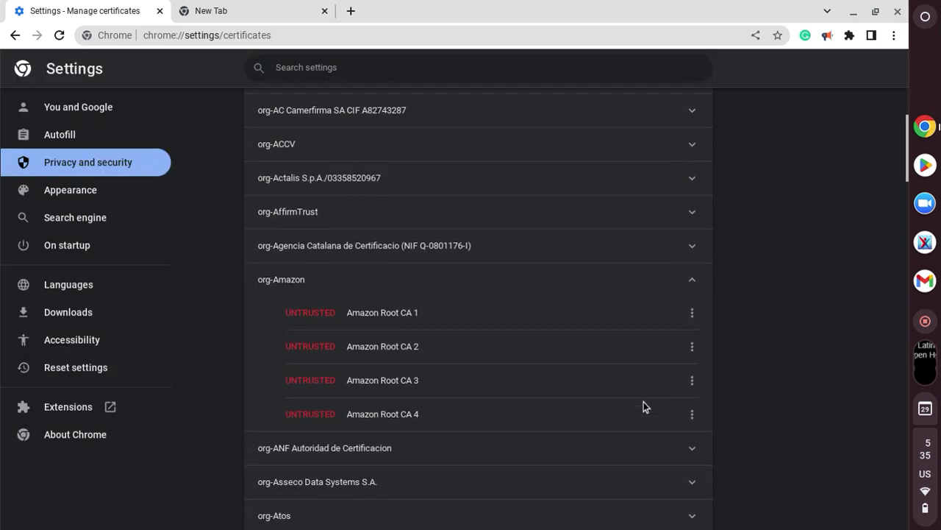
pyautogui.scroll(-1, 644, 402)
pyautogui.scroll(-2, 643, 402)
# Step: Scroll down the authorities list and expand the Trustwave Holdings and TUBITAK groups
pyautogui.scroll(-3, 644, 402)
pyautogui.scroll(-3, 643, 401)
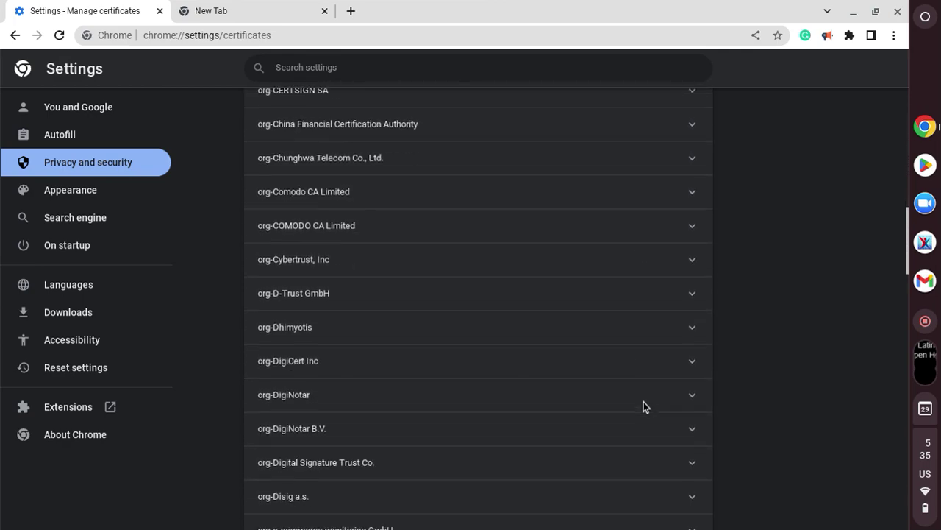
pyautogui.scroll(-2, 644, 402)
pyautogui.scroll(-4, 643, 401)
pyautogui.scroll(-5, 643, 402)
pyautogui.scroll(-5, 644, 402)
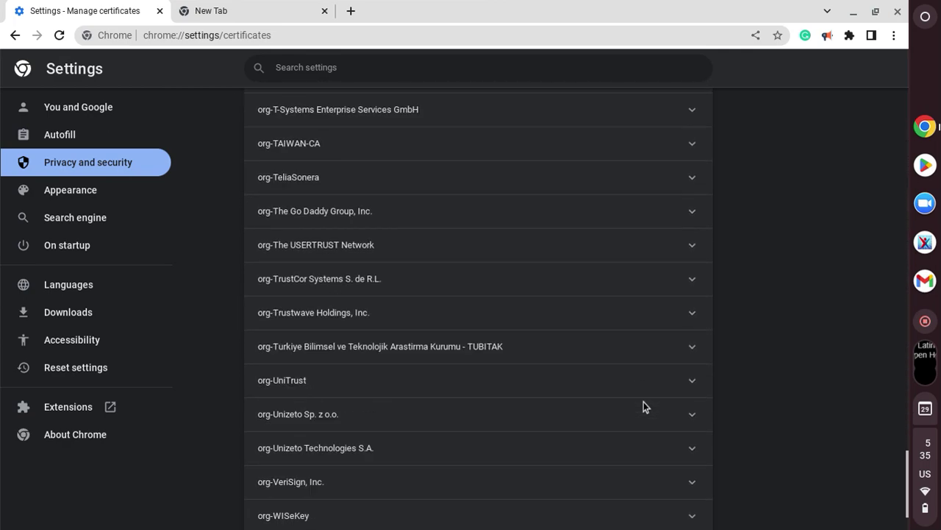
pyautogui.scroll(-1, 644, 402)
pyautogui.scroll(1, 644, 406)
pyautogui.press('Return')
pyautogui.press('Return')
pyautogui.press('Tab')
pyautogui.press('Return')
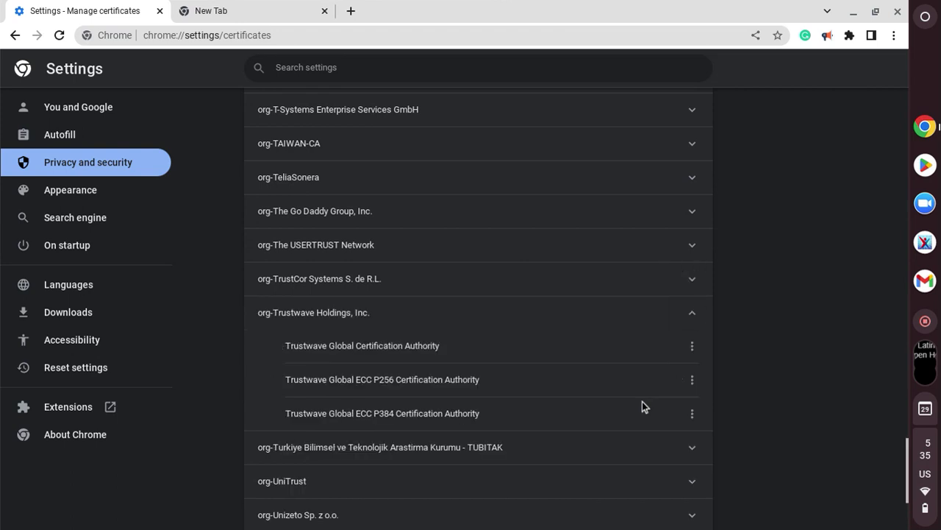
pyautogui.press('Tab')
pyautogui.press('Return')
pyautogui.press('Escape')
pyautogui.hotkey('shift', 'Tab')
pyautogui.press('Return')
pyautogui.press('Tab')
pyautogui.press('Return')
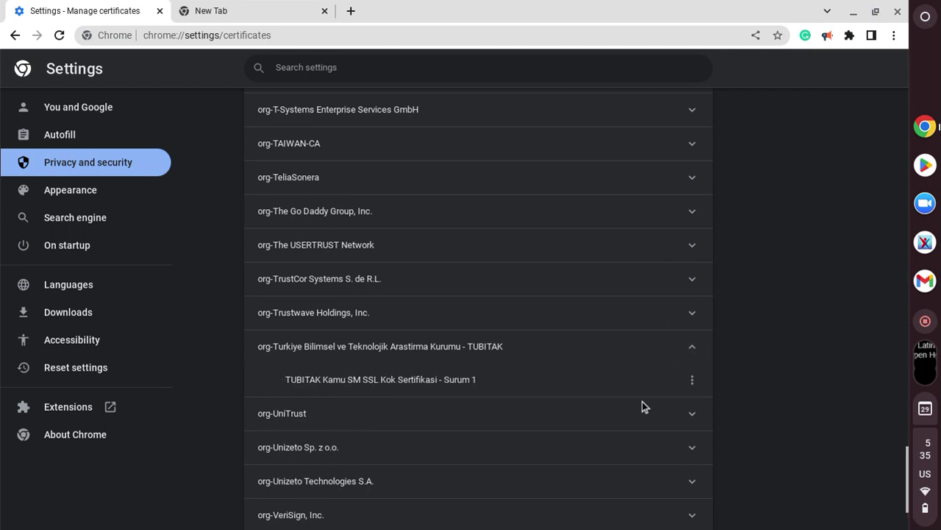
# Step: Expand the org-Unizeto Sp. z o.o. and Unizeto Technologies S.A. groups
pyautogui.press('Return')
pyautogui.press('Tab')
pyautogui.press('Return')
pyautogui.press('Return')
pyautogui.press('Tab')
pyautogui.press('Return')
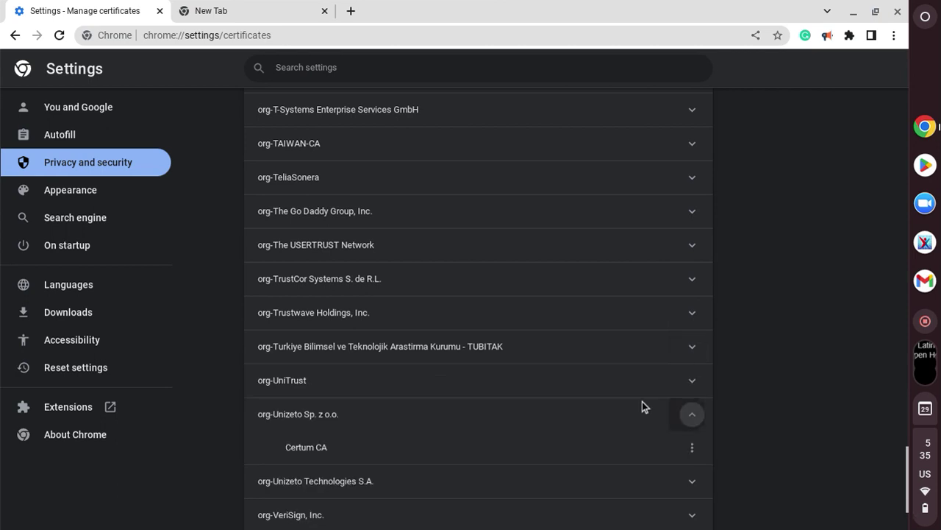
pyautogui.press('Return')
pyautogui.press('Tab')
pyautogui.press('Return')
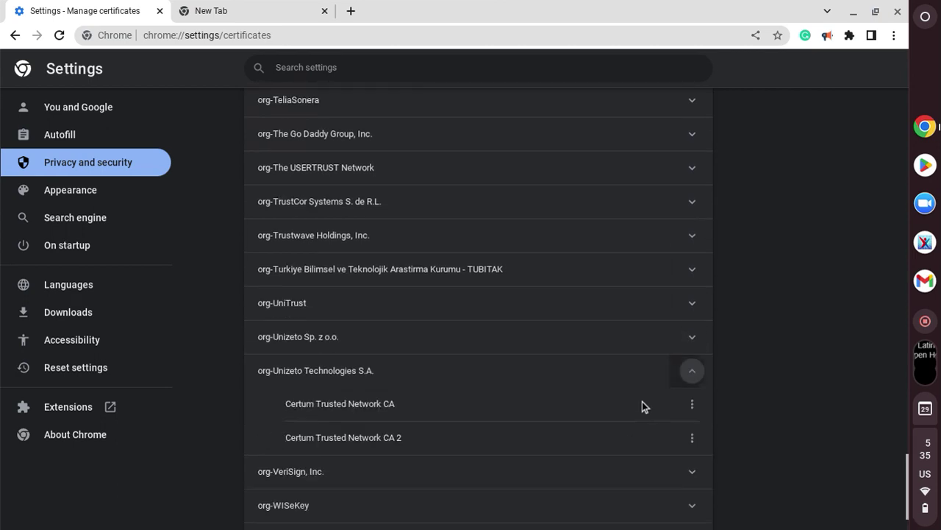
pyautogui.press('Return')
# Step: Scroll back up and peek at the T-Systems and Symantec Corporation certificates
pyautogui.scroll(2, 642, 406)
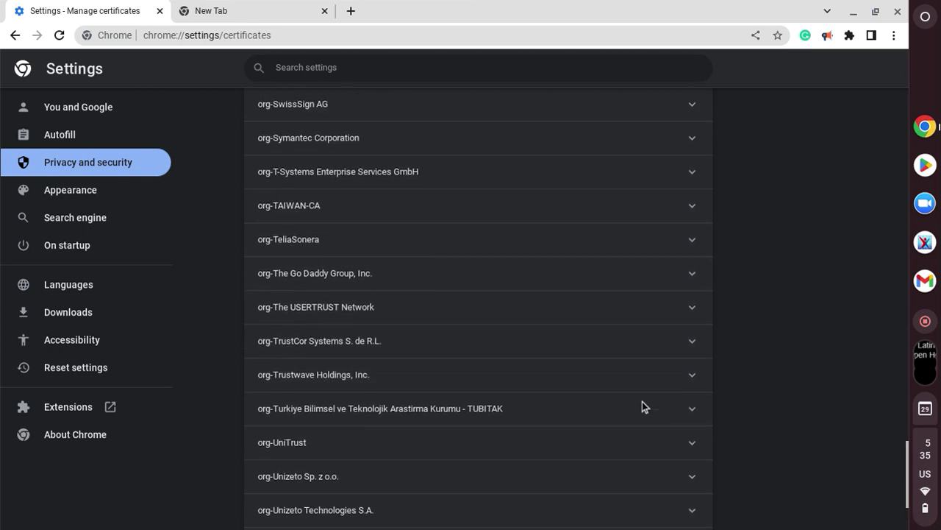
pyautogui.scroll(1, 642, 406)
pyautogui.scroll(1, 642, 406)
pyautogui.scroll(2, 642, 406)
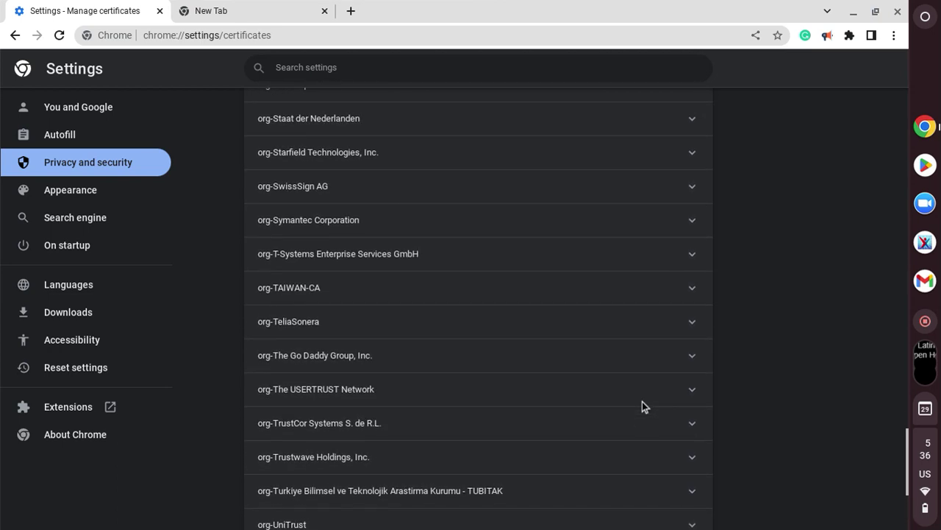
pyautogui.press('Return')
pyautogui.press('Return')
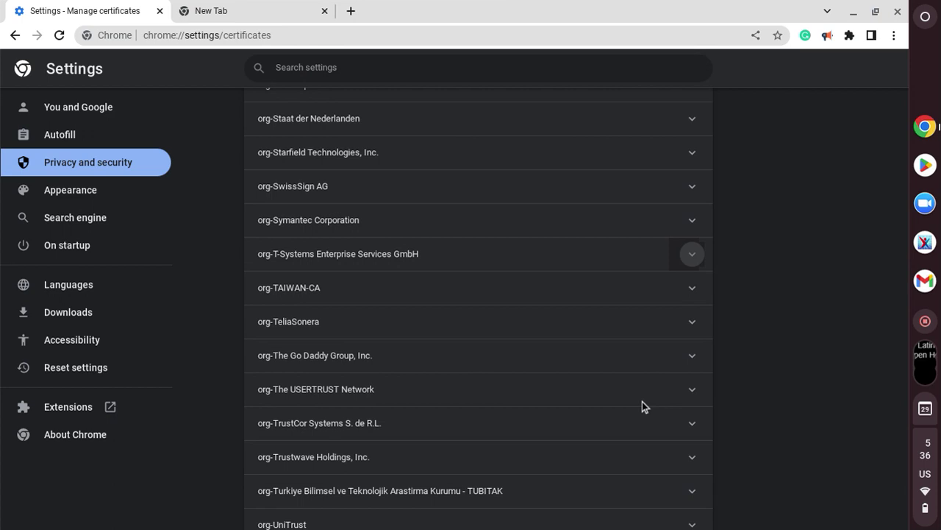
pyautogui.hotkey('shift', 'Tab')
pyautogui.press('Return')
pyautogui.press('Return')
pyautogui.scroll(1, 642, 403)
pyautogui.scroll(2, 642, 403)
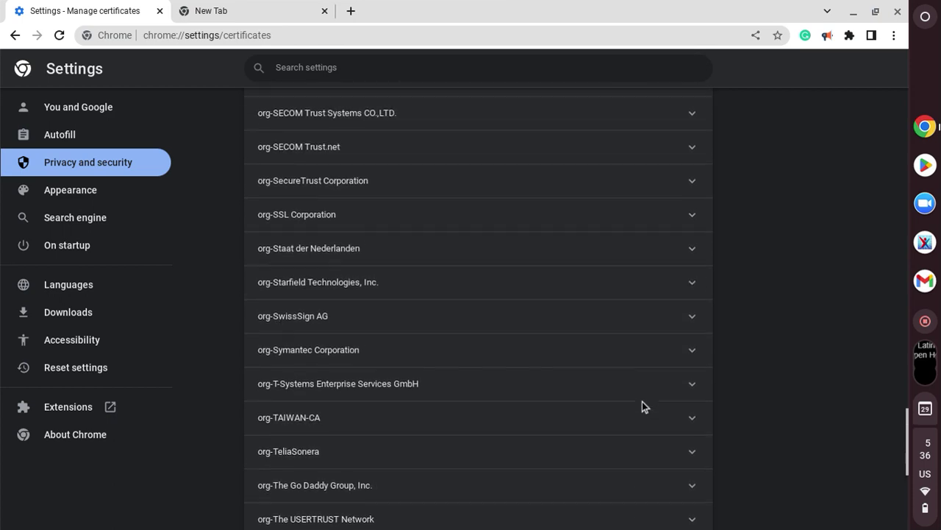
pyautogui.scroll(1, 642, 406)
# Step: Expand the SecureTrust Corporation, SECOM Trust.net and NAVER BUSINESS PLATFORM Corp. groups
pyautogui.press('Return')
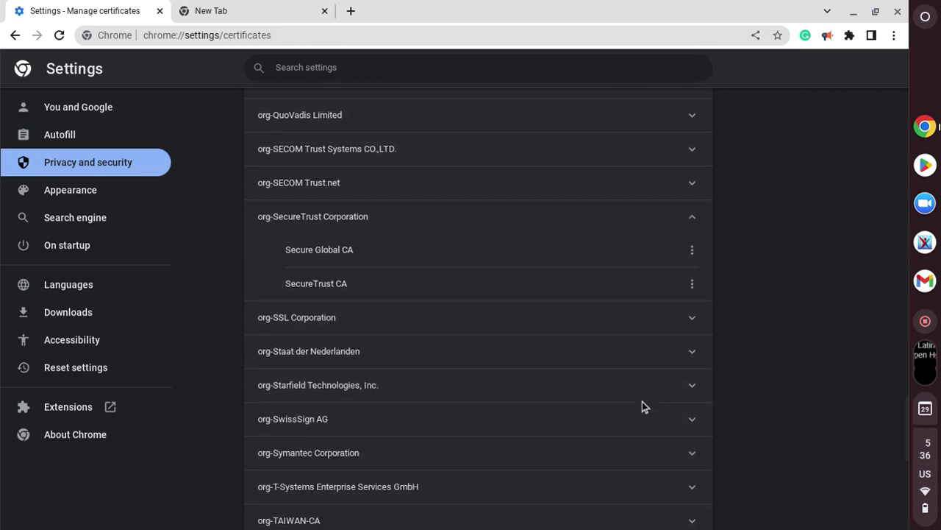
pyautogui.press('Return')
pyautogui.hotkey('shift', 'Tab')
pyautogui.press('Return')
pyautogui.hotkey('shift', 'Tab')
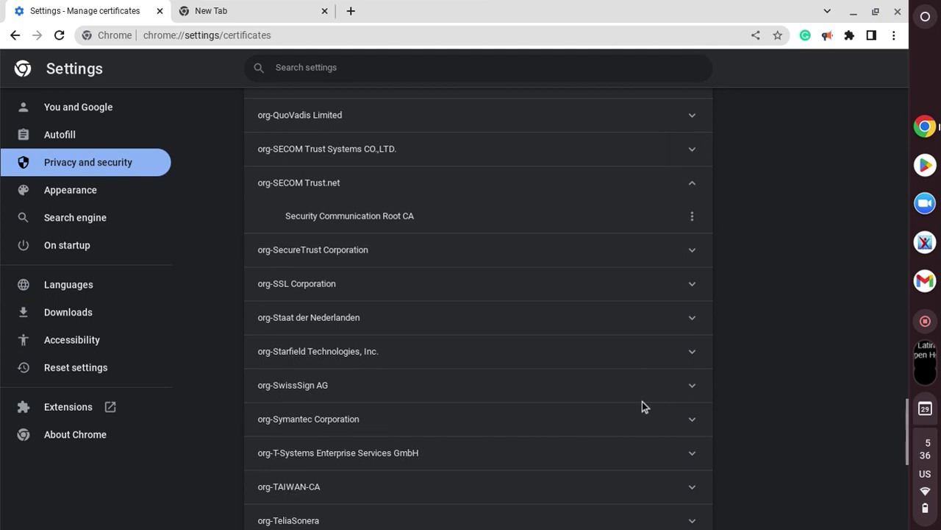
pyautogui.scroll(4, 642, 403)
pyautogui.scroll(-1, 642, 403)
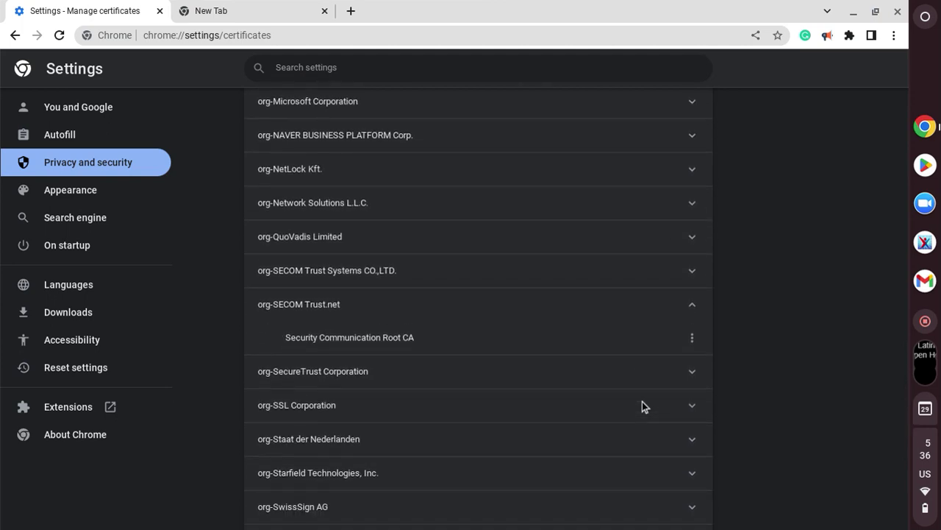
pyautogui.press('Return')
pyautogui.press('Return')
pyautogui.press('Tab')
pyautogui.press('Return')
# Step: Expand the NetLock Kft., Network Solutions and QuoVadis groups, then scroll further down
pyautogui.press('Return')
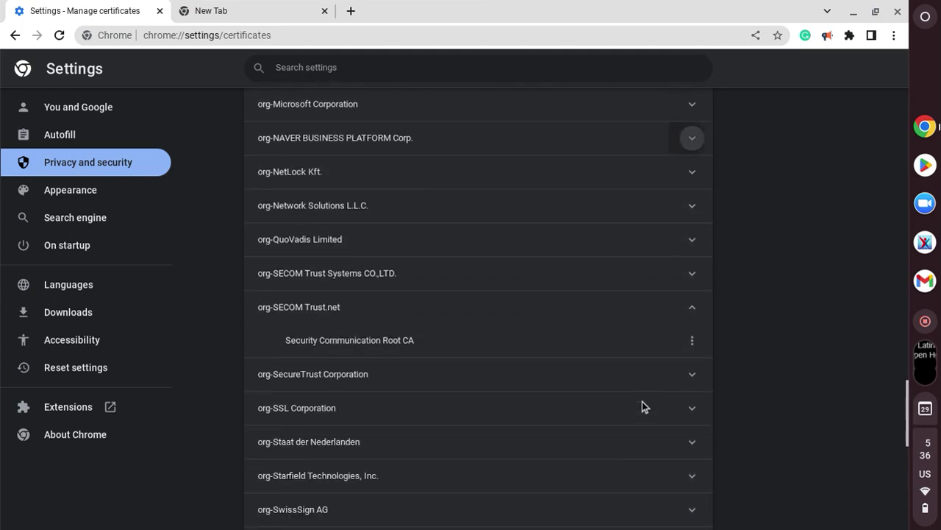
pyautogui.press('Tab')
pyautogui.press('Return')
pyautogui.hotkey('shift', 'Tab')
pyautogui.press('Return')
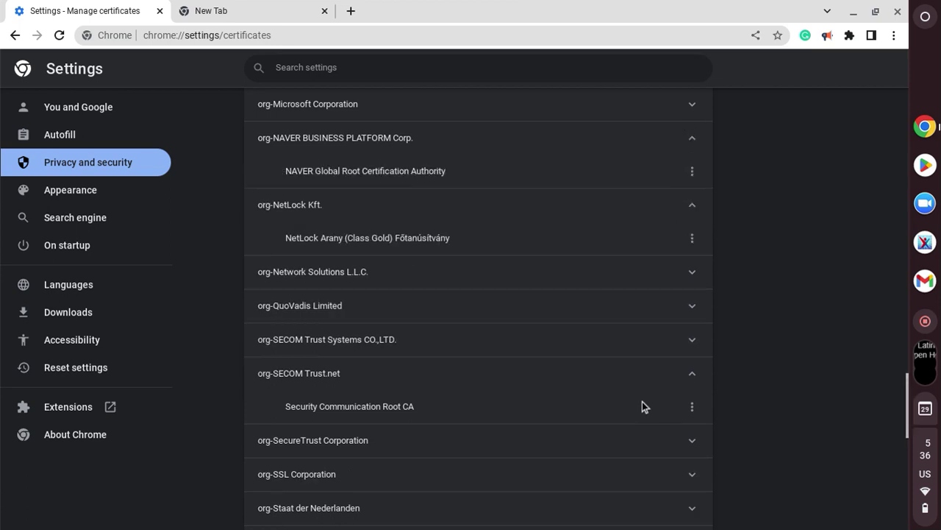
pyautogui.press('Return')
pyautogui.press('Tab')
pyautogui.press('Return')
pyautogui.press('Tab')
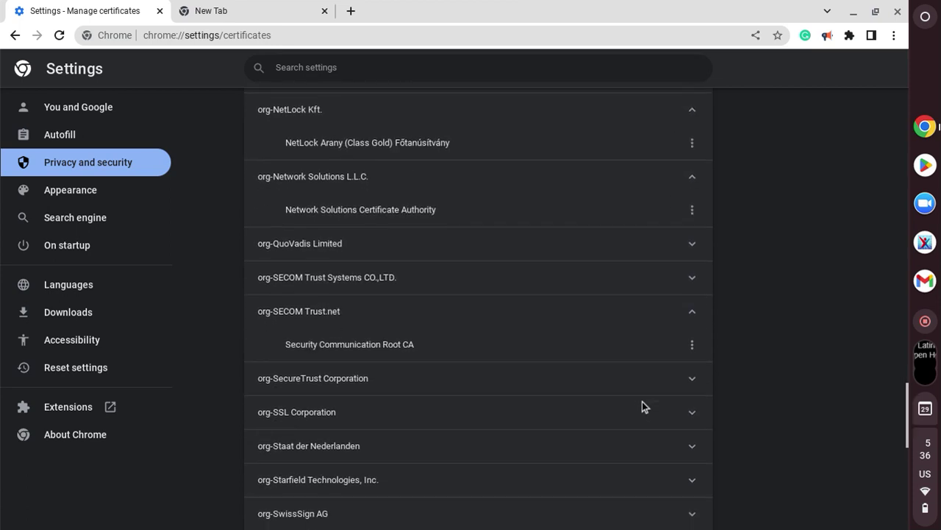
pyautogui.press('Return')
pyautogui.scroll(-2, 642, 406)
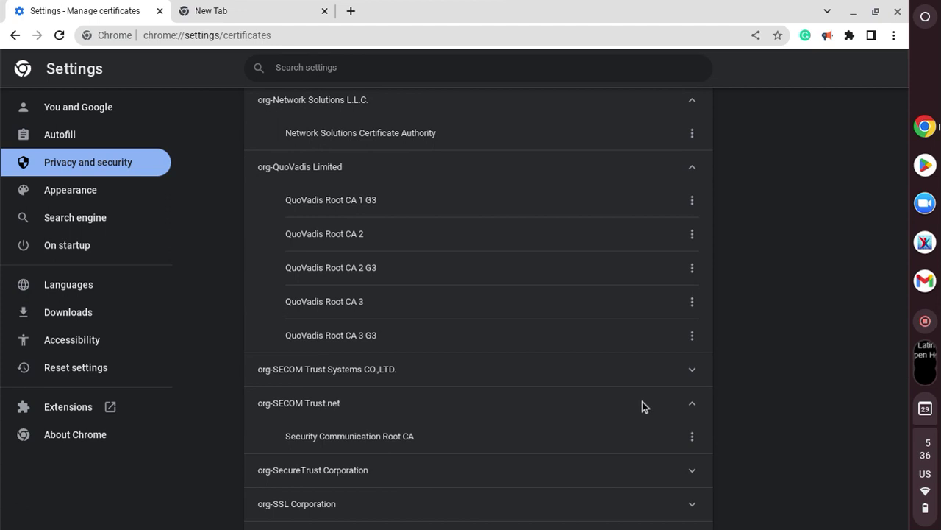
pyautogui.scroll(-2, 642, 406)
pyautogui.scroll(-3, 642, 406)
pyautogui.scroll(-1, 642, 406)
# Step: Expand the SECOM Trust Systems and SecureTrust Corporation groups
pyautogui.press('Tab')
pyautogui.press('Return')
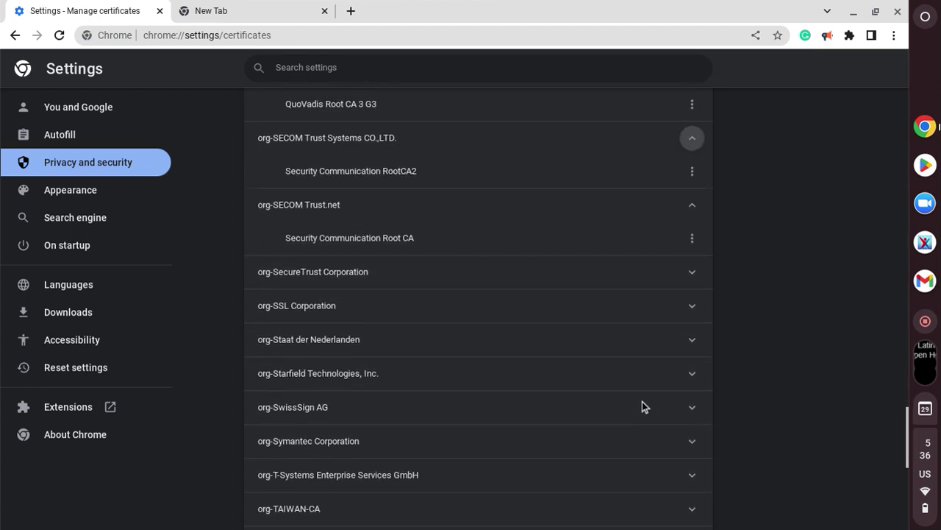
pyautogui.press('Tab')
pyautogui.press('Tab')
pyautogui.press('Tab')
pyautogui.scroll(-1, 642, 406)
pyautogui.press('Return')
pyautogui.scroll(-1, 642, 406)
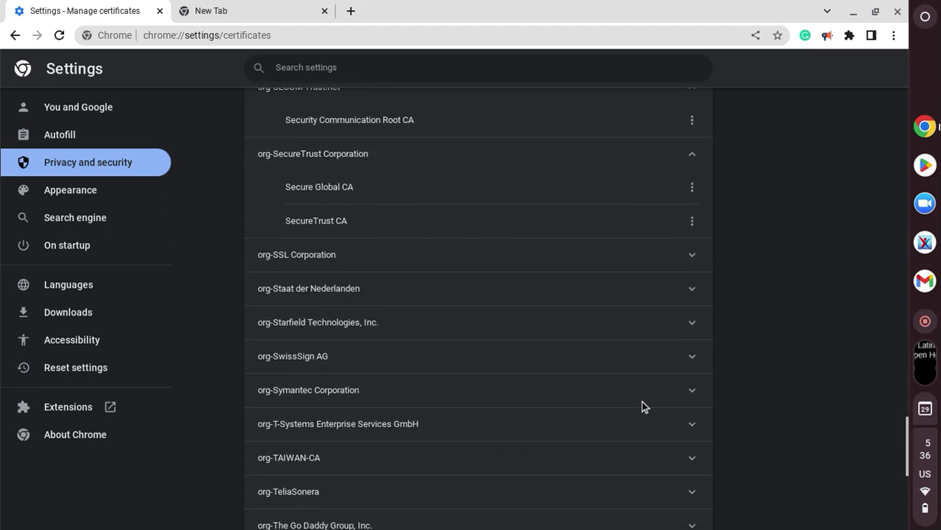
# Step: Expand the SSL Corporation, Staat der Nederlanden and org-Starfield Technologies groups
pyautogui.press('Tab')
pyautogui.press('Tab')
pyautogui.press('Tab')
pyautogui.press('Return')
pyautogui.scroll(-1, 642, 406)
pyautogui.press('Tab')
pyautogui.press('Tab')
pyautogui.press('Tab')
pyautogui.press('Return')
pyautogui.scroll(-1, 642, 406)
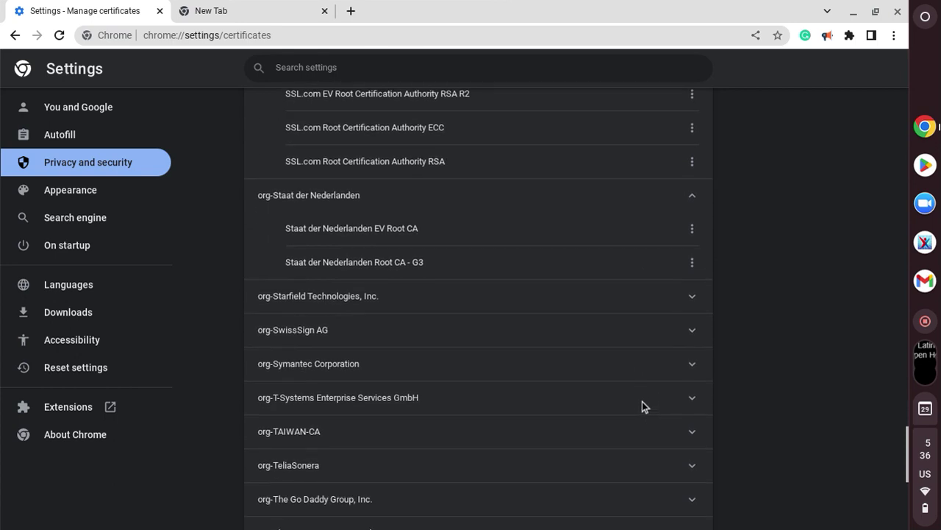
pyautogui.press('Tab')
pyautogui.press('Tab')
pyautogui.press('Tab')
pyautogui.press('Return')
pyautogui.scroll(-1, 642, 406)
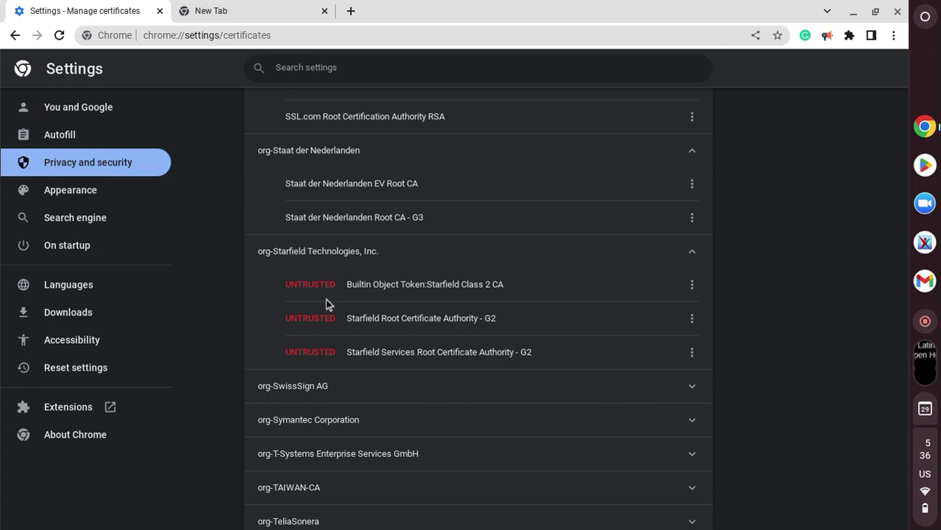
# Step: Confirm Starfield Class 2 CA has no trust boxes checked, then check Starfield Root G2's actions
pyautogui.click(686, 287)
pyautogui.click(641, 310)
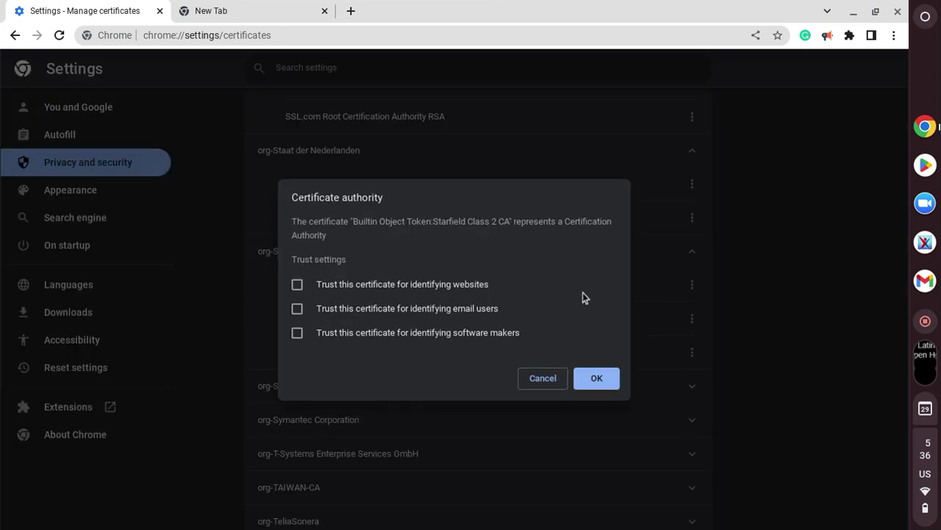
pyautogui.click(596, 379)
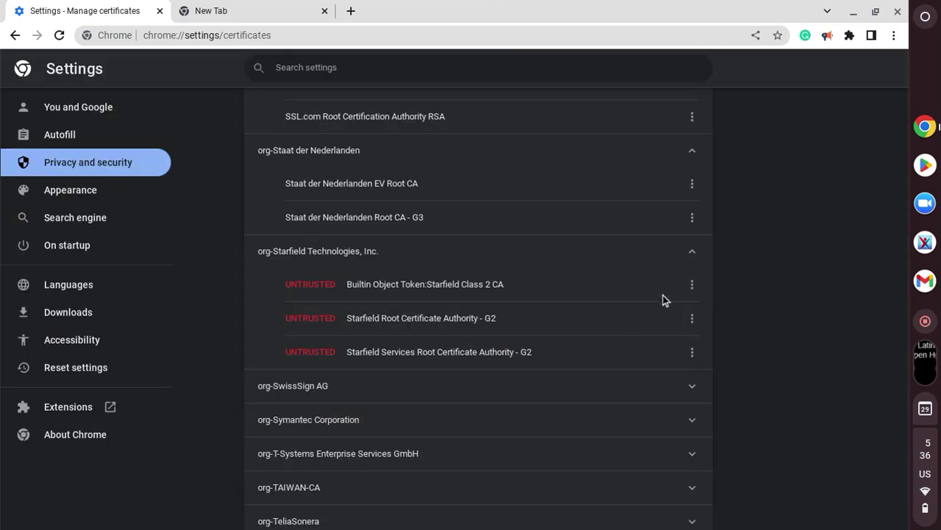
pyautogui.click(692, 317)
pyautogui.click(721, 325)
# Step: Verify org-Amazon shows UNTRUSTED, leave certificate management, and close the Settings tab with Ctrl+W
pyautogui.scroll(15, 473, 368)
pyautogui.scroll(-10, 473, 367)
pyautogui.scroll(1, 473, 368)
pyautogui.scroll(10, 473, 367)
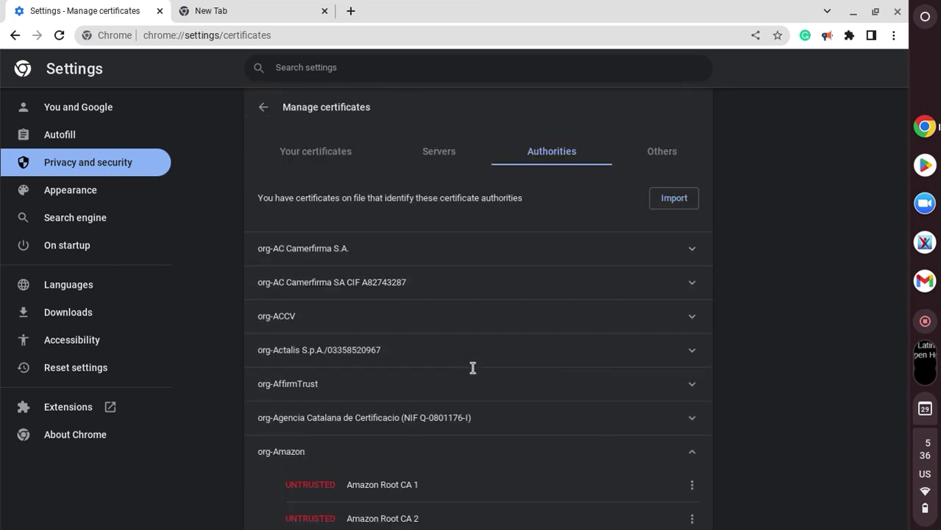
pyautogui.click(264, 109)
pyautogui.click(120, 110)
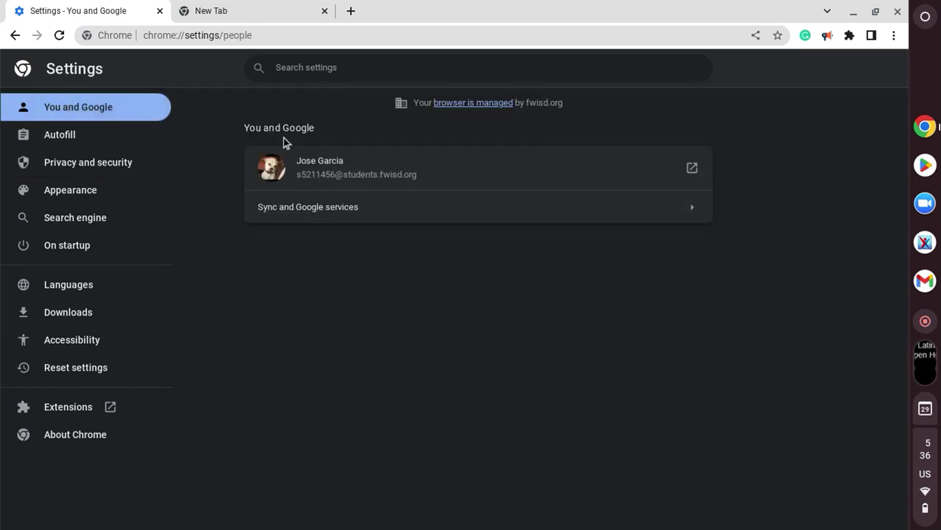
pyautogui.hotkey('ctrl', 'w')
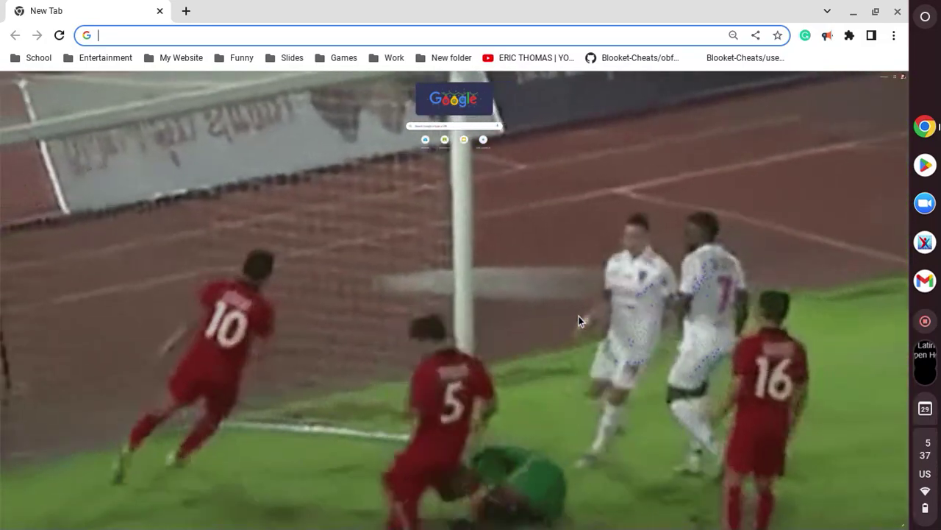
# Step: Load instagram.com from the address bar in the remaining tab
pyautogui.write('in')
pyautogui.press('Return')
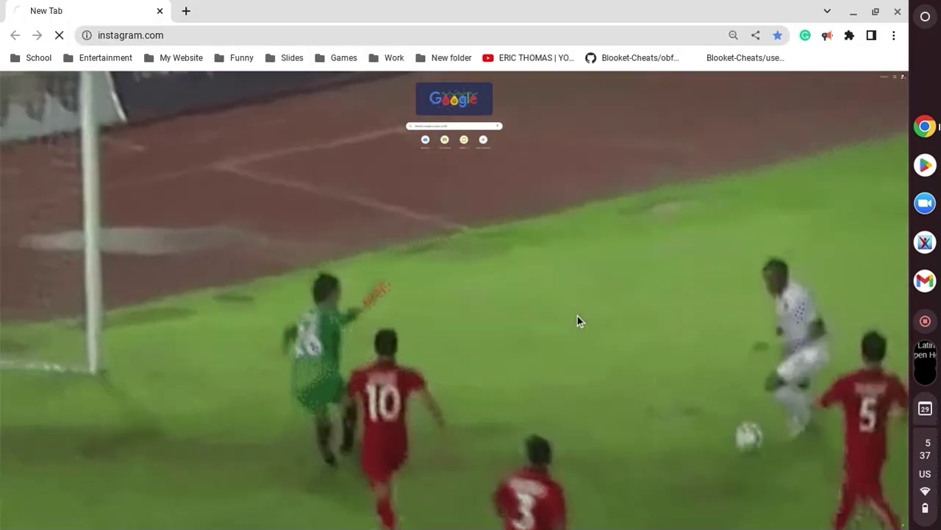